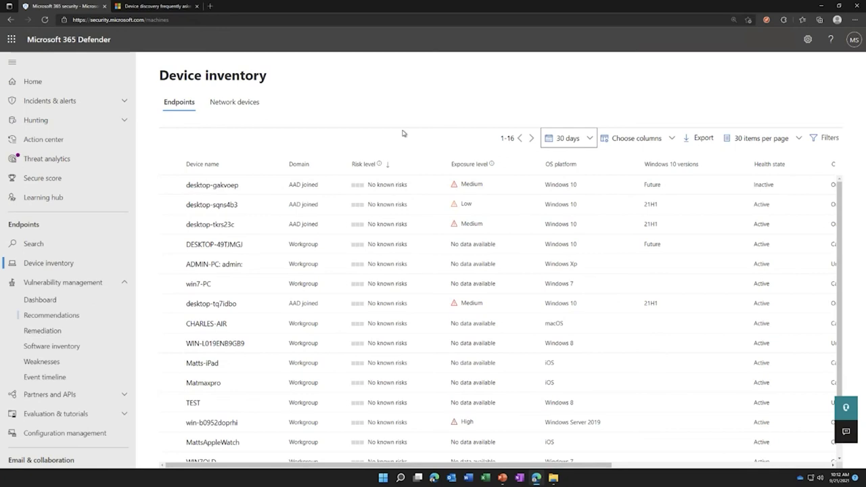
Open the network device scan setup from the device inventory's network devices list
key(ctrl+minus)
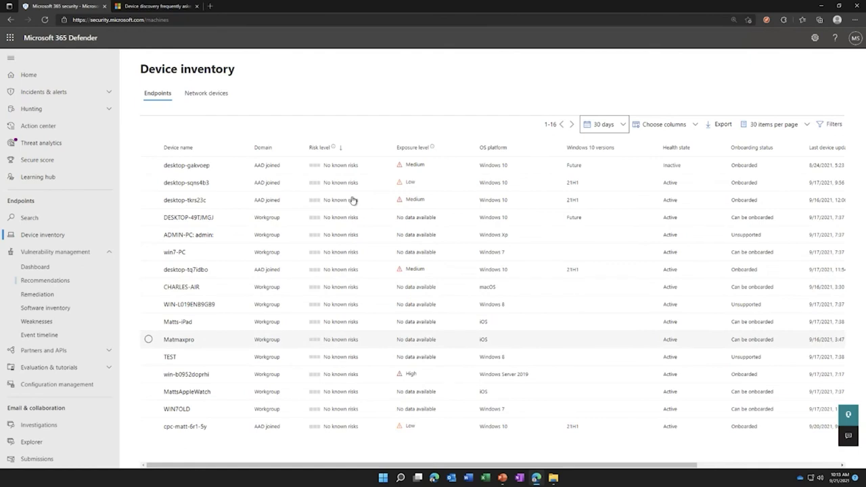
click(222, 96)
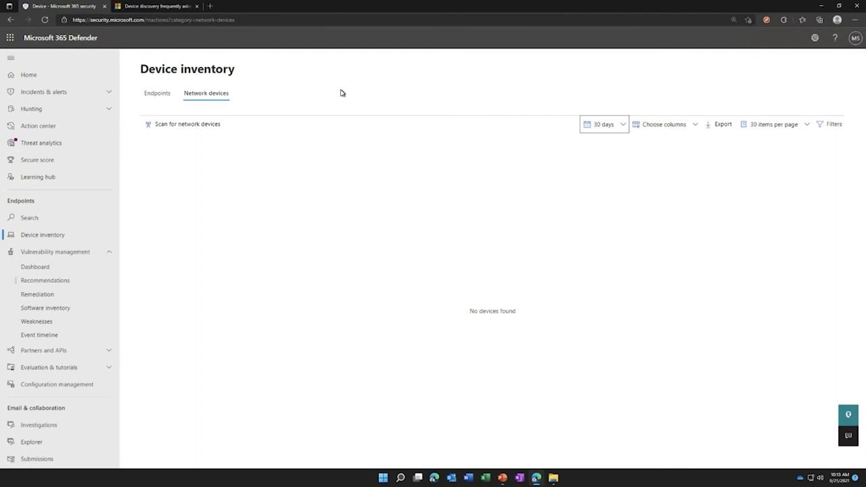
click(175, 124)
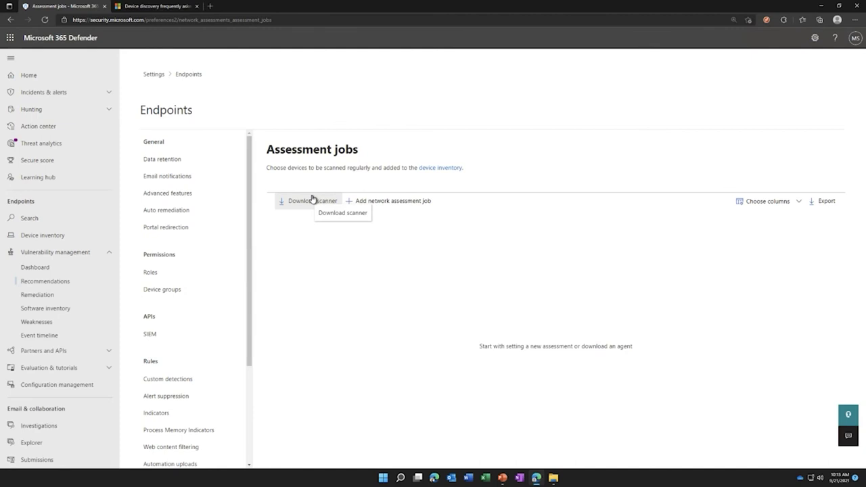
Draft a network assessment job named "test" on device DESKTOP-IK0M30Q with Community String authentication, and discard it without saving
click(417, 201)
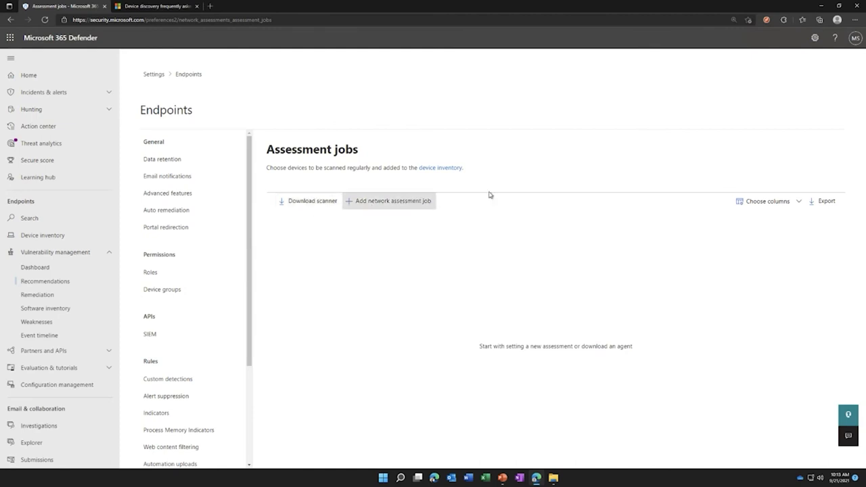
click(524, 187)
text(test)
click(470, 218)
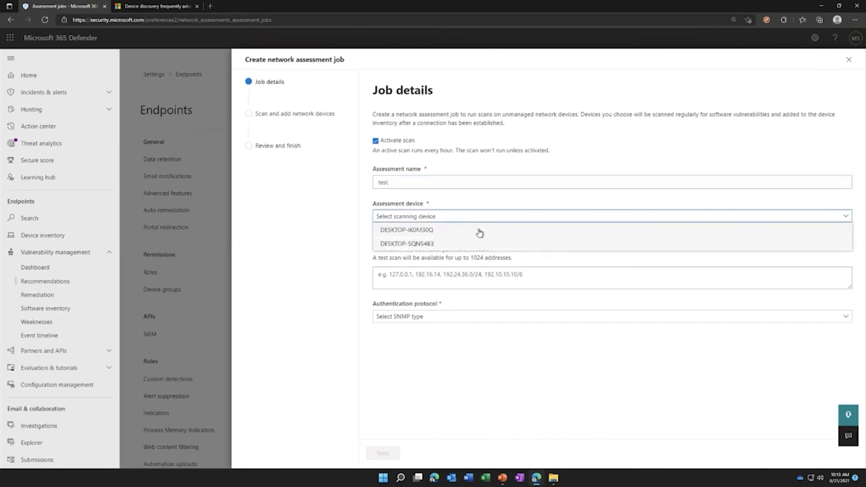
click(479, 231)
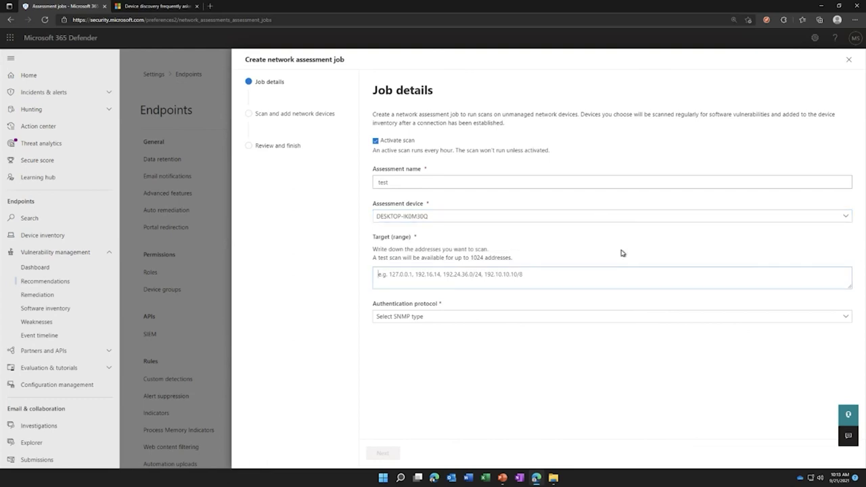
click(575, 319)
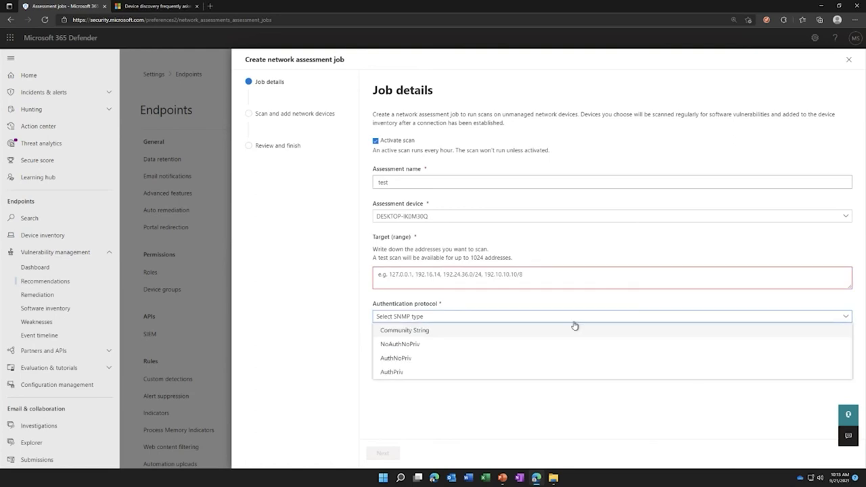
click(567, 332)
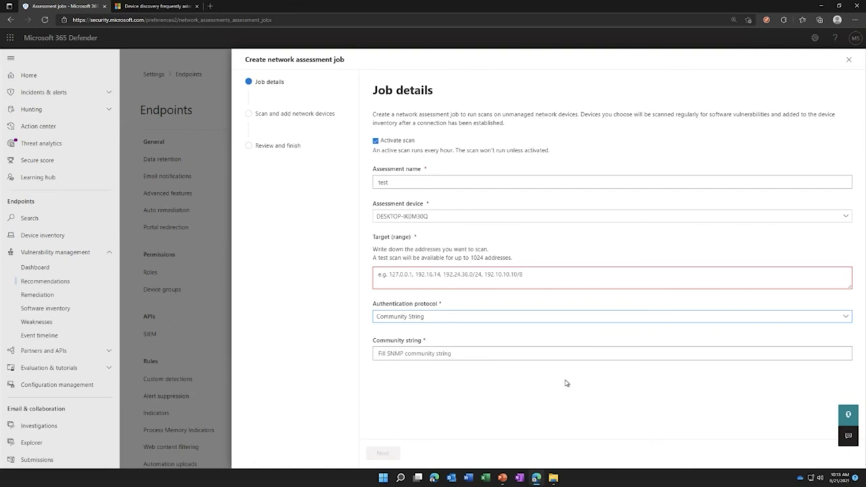
click(848, 61)
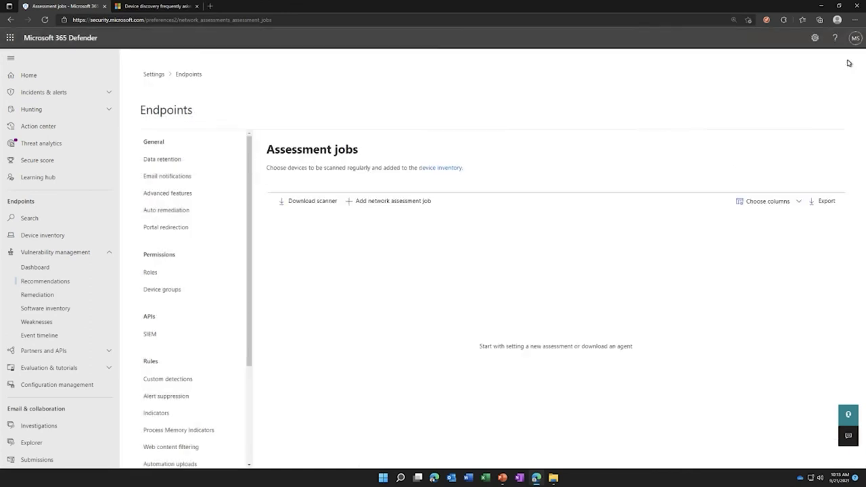
Open the Device discovery settings from the portal's general settings
scroll(39, 337, down, 2)
scroll(39, 337, down, 2)
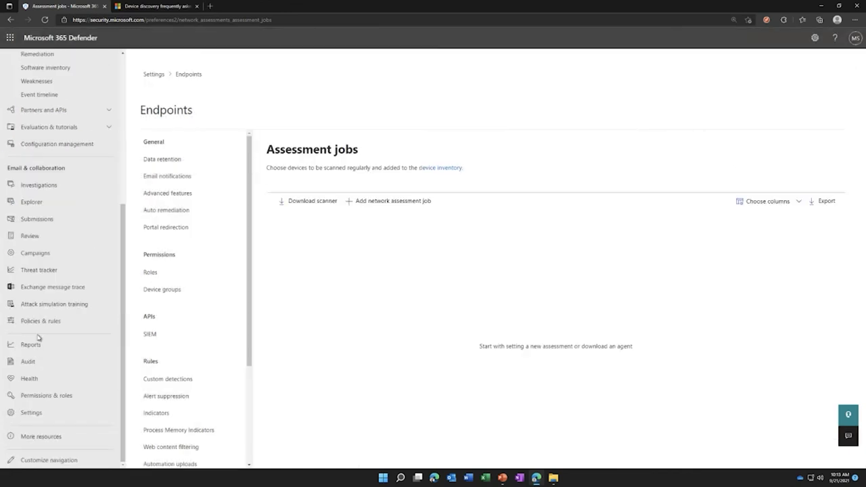
click(38, 414)
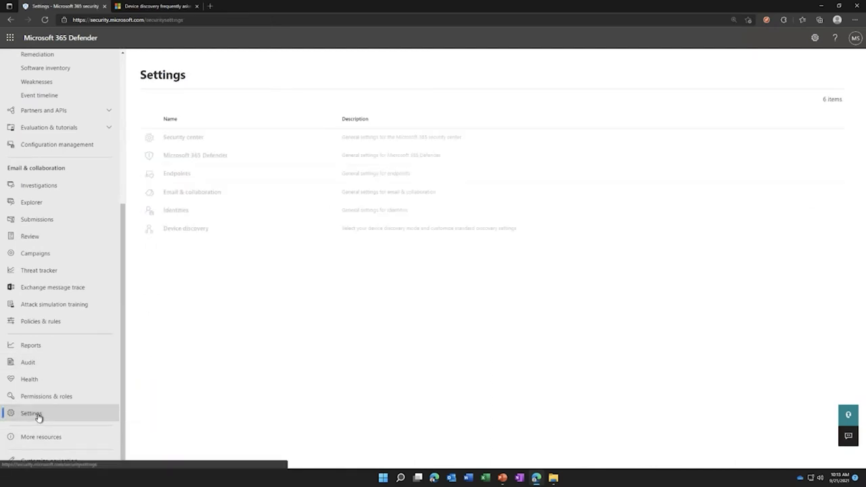
click(203, 231)
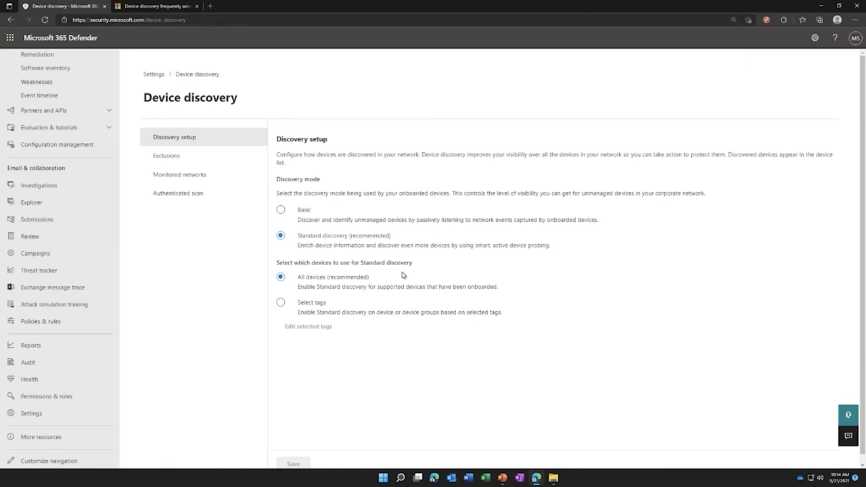
Limit Standard discovery to selected tags, inspect the available tags without applying any, and return the scope to all devices
click(280, 302)
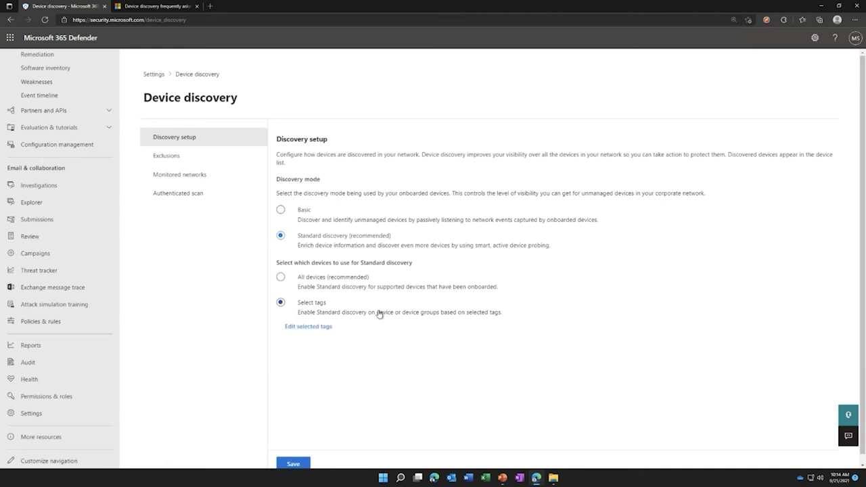
click(311, 328)
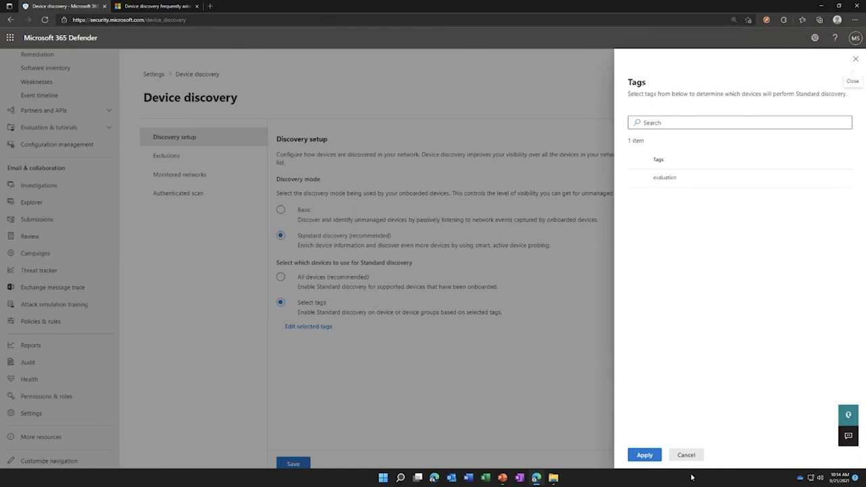
click(688, 454)
click(334, 278)
Review the discovery exclusions, the monitoring options for the listed network, and the authenticated scan page
click(226, 164)
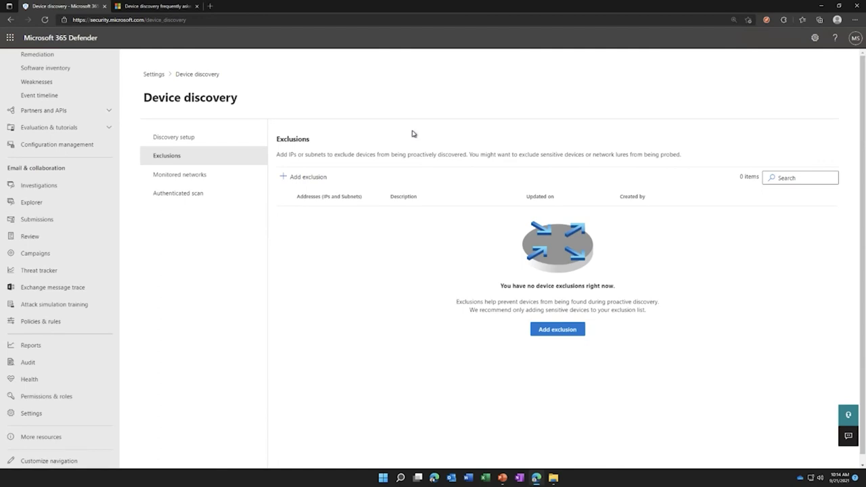
click(172, 177)
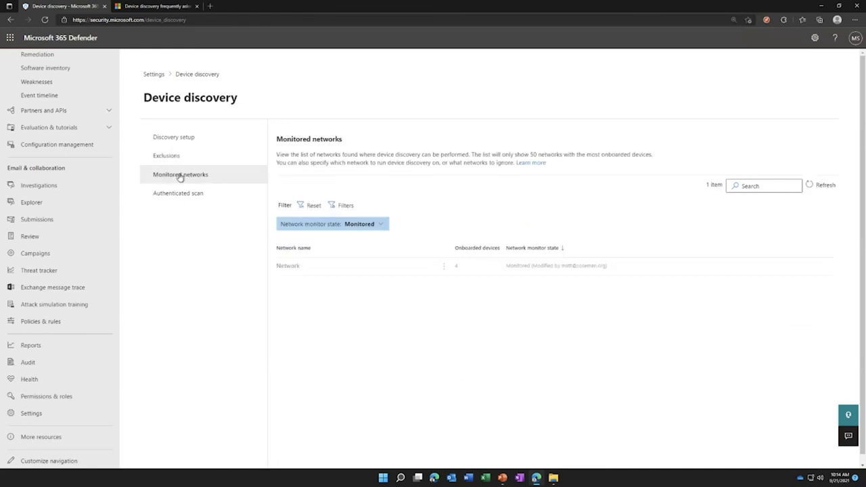
click(444, 267)
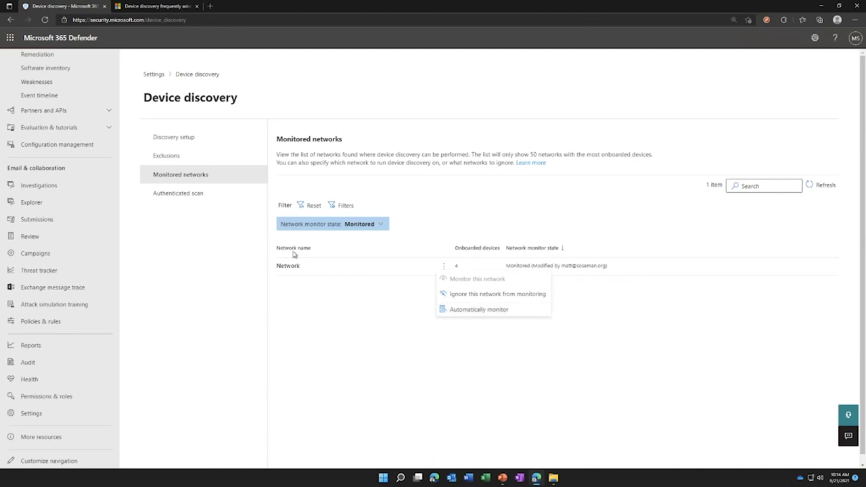
click(184, 193)
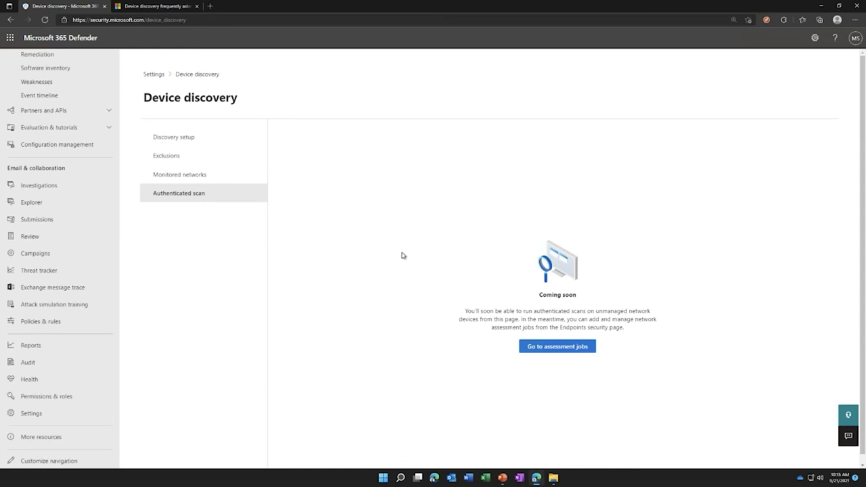
Switch to the Device discovery FAQ article and highlight the protocols listed for active probing in Standard discovery
click(167, 10)
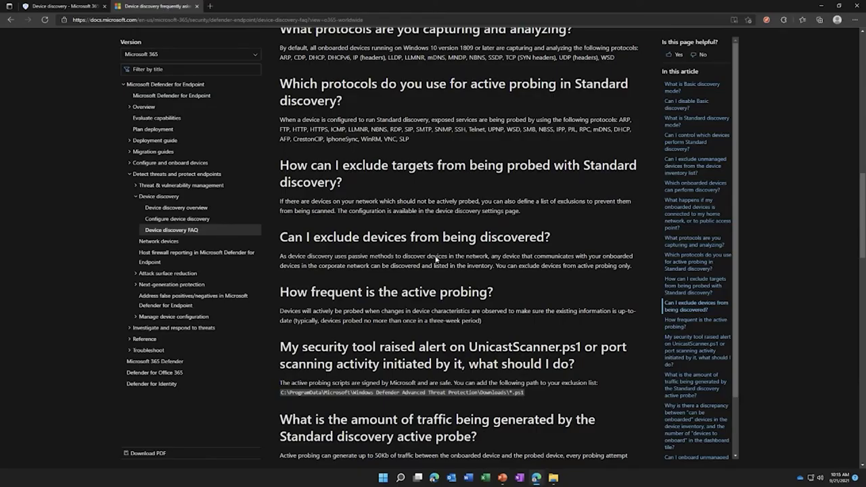
scroll(437, 260, up, 15)
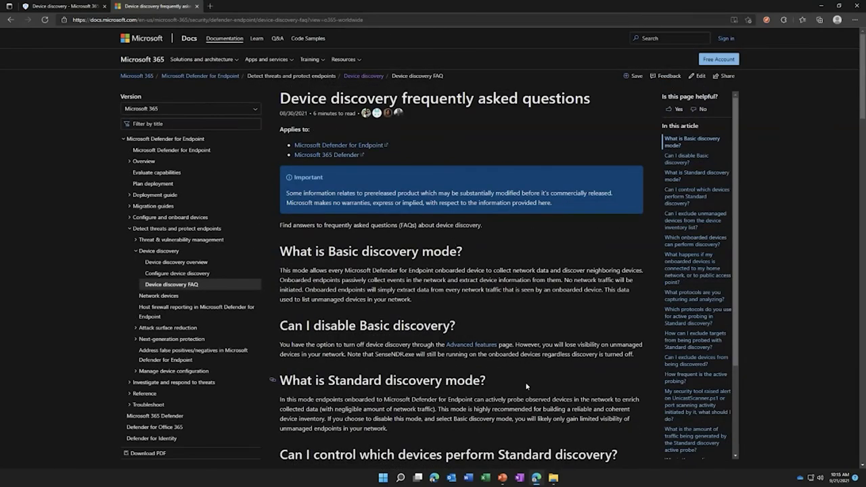
scroll(527, 384, down, 5)
scroll(526, 384, down, 2)
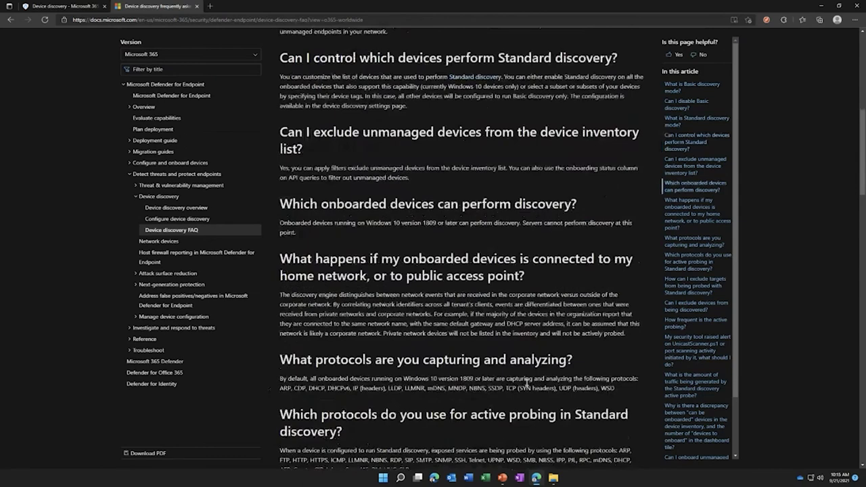
scroll(530, 379, down, 1)
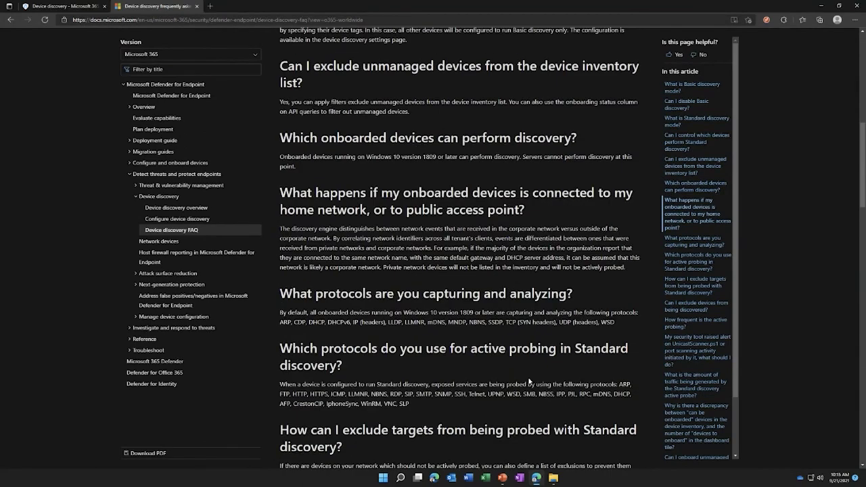
scroll(530, 382, down, 2)
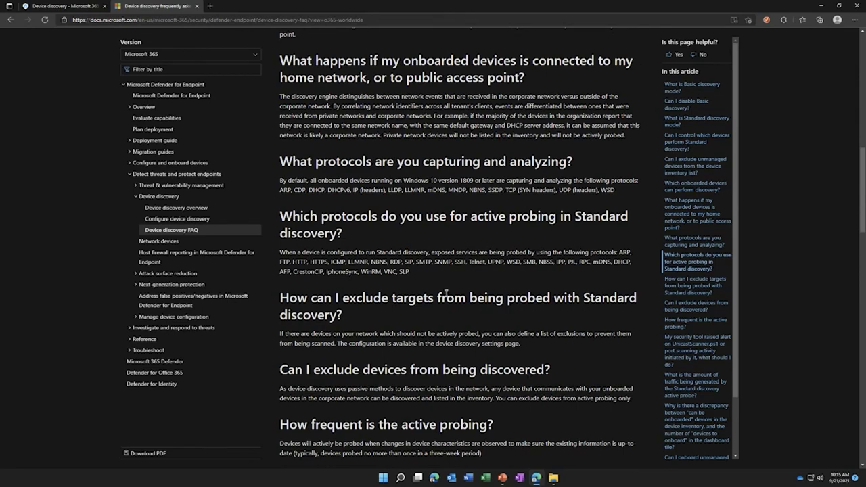
drag(408, 271, 285, 266)
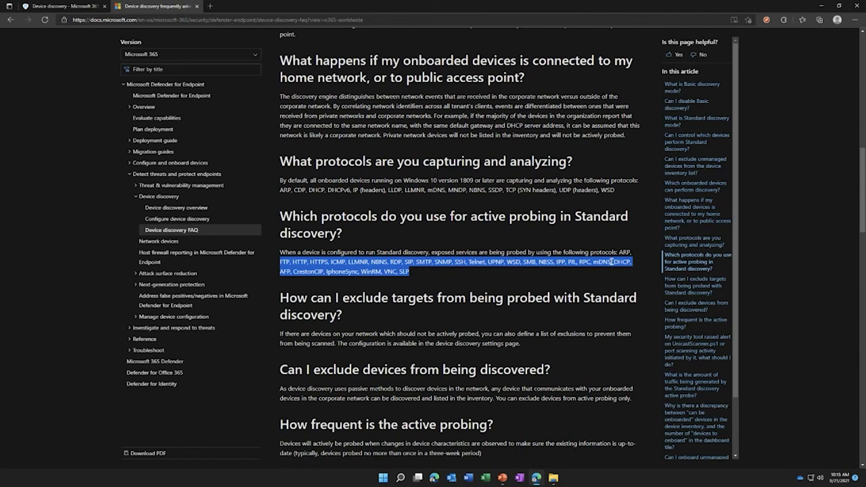
Skim the remaining FAQ sections on active probing, its network traffic, and excluding network lures
scroll(611, 264, down, 3)
scroll(609, 276, down, 8)
scroll(609, 276, down, 2)
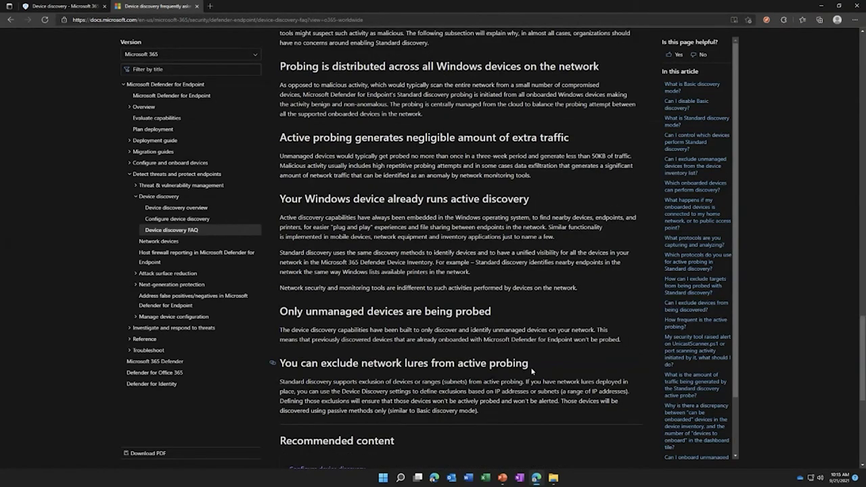
scroll(531, 371, up, 20)
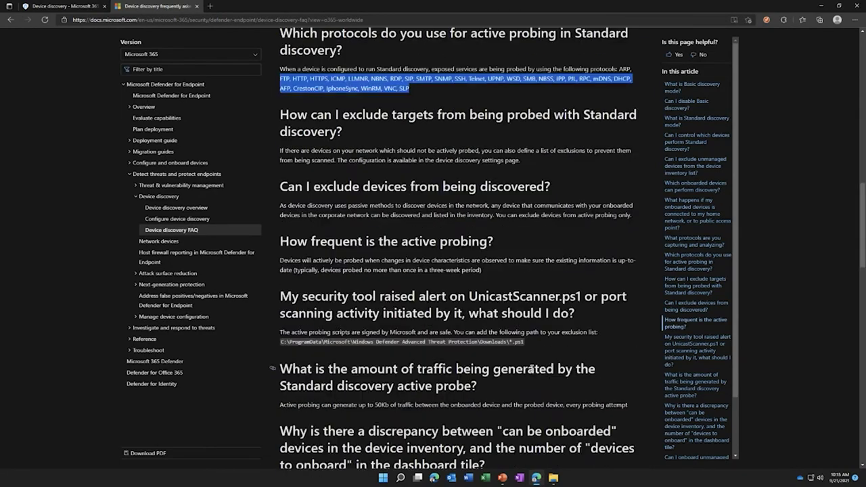
Switch to the Device Discovery Partner Deck in PowerPoint and display the closing "Thank you!" slide
click(502, 478)
click(71, 404)
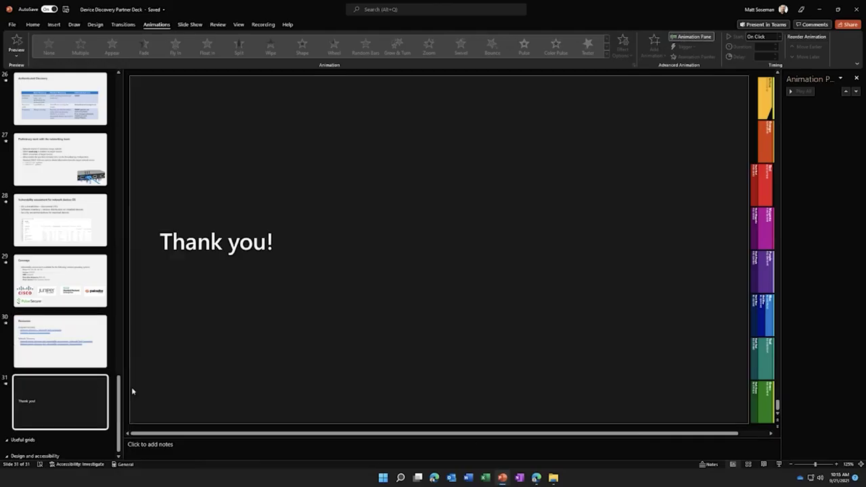